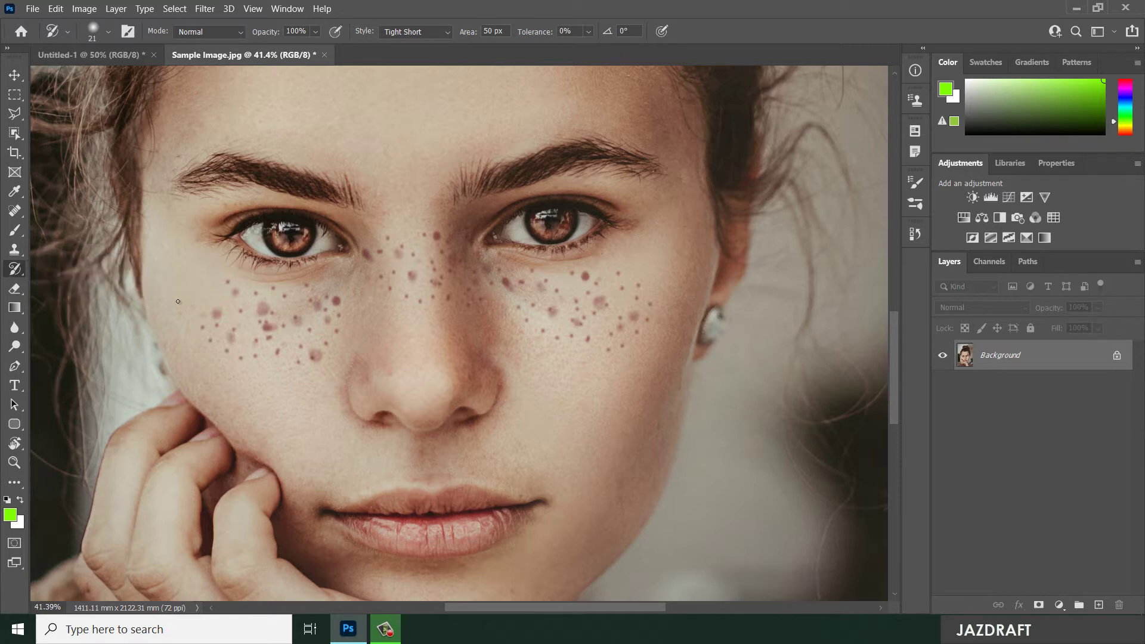
Step: Switch to the Art History Brush and set its size to 83 px
click(831, 4)
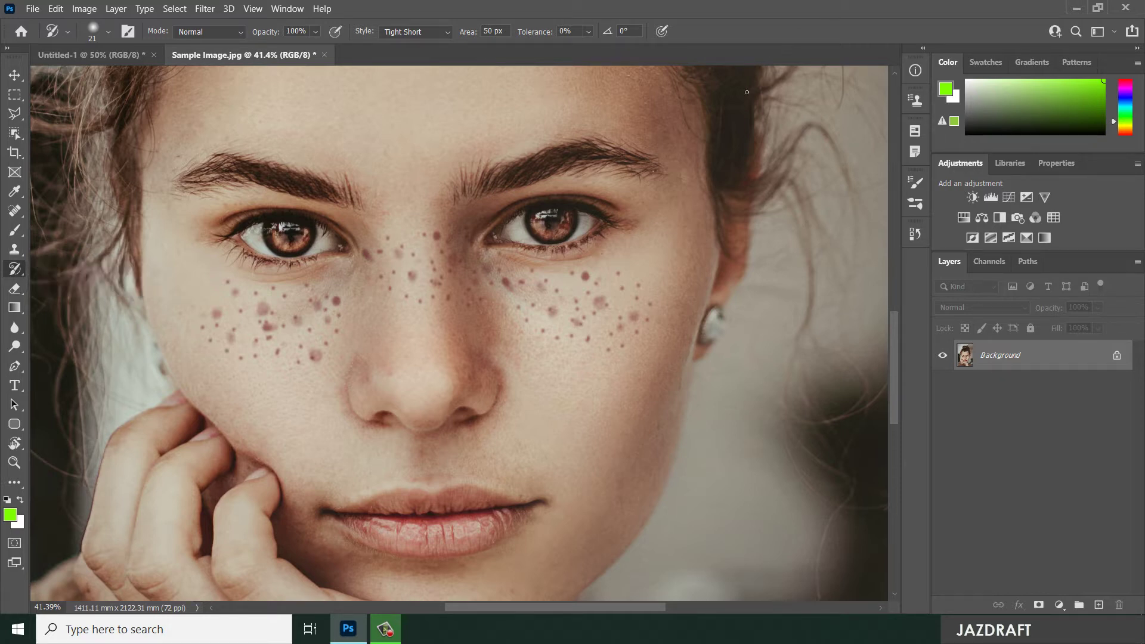
right_click(611, 319)
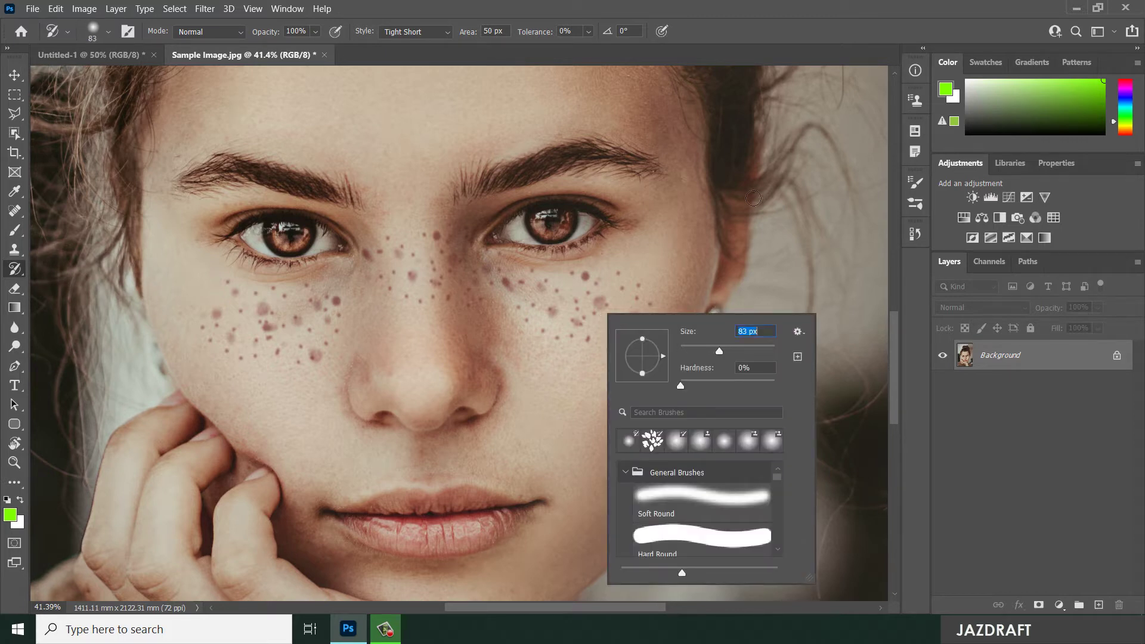
key(Return)
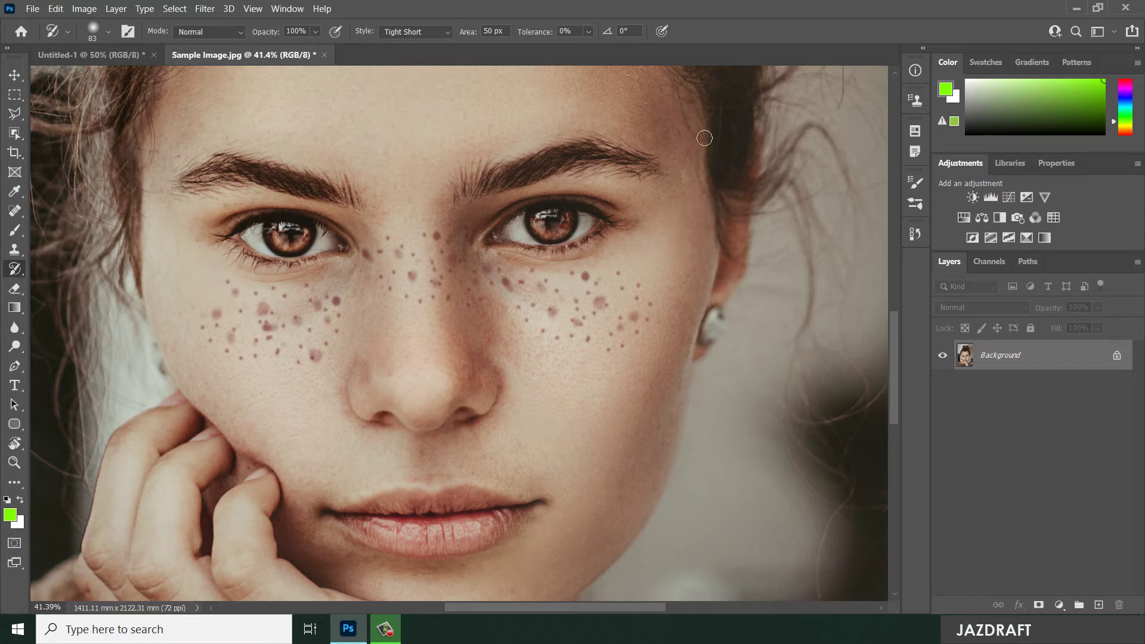
Step: Paint soft strokes over the right hair and ear, the left hair edge, and both eyebrows
mouse_move(690, 170)
mouse_down()
mouse_move(715, 317)
mouse_move(702, 413)
mouse_up()
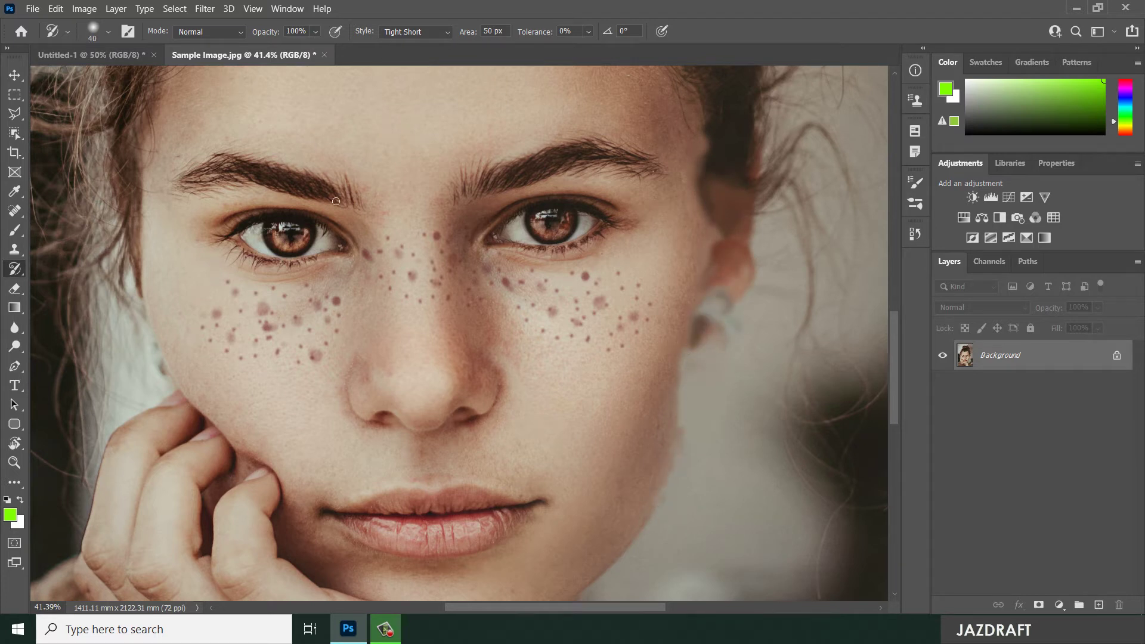
drag(135, 165, 139, 294)
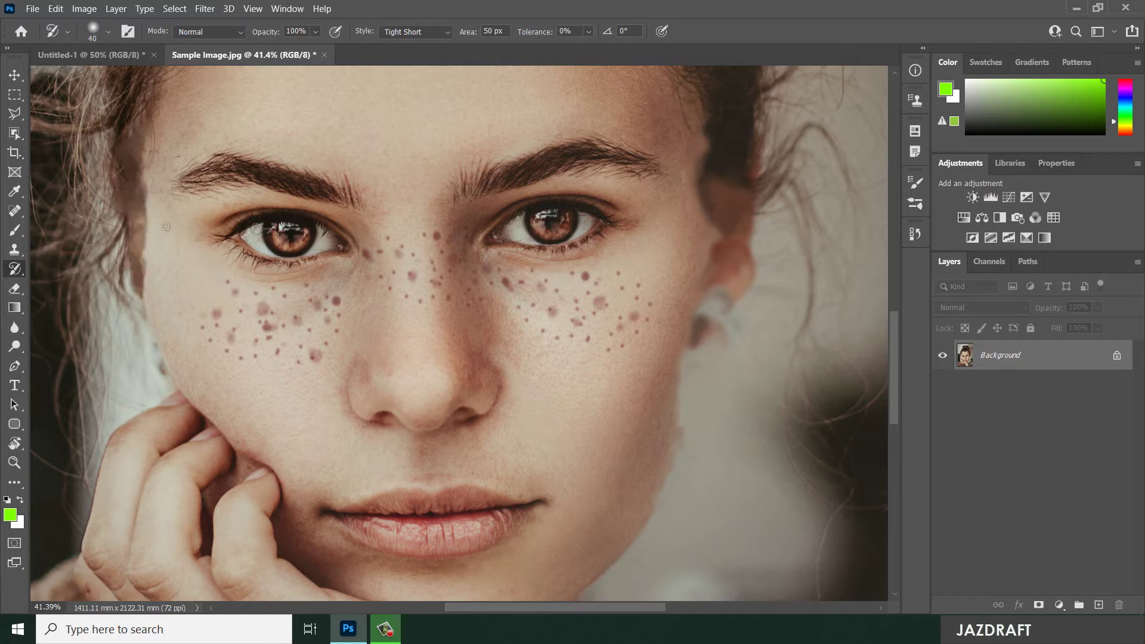
drag(182, 197, 332, 187)
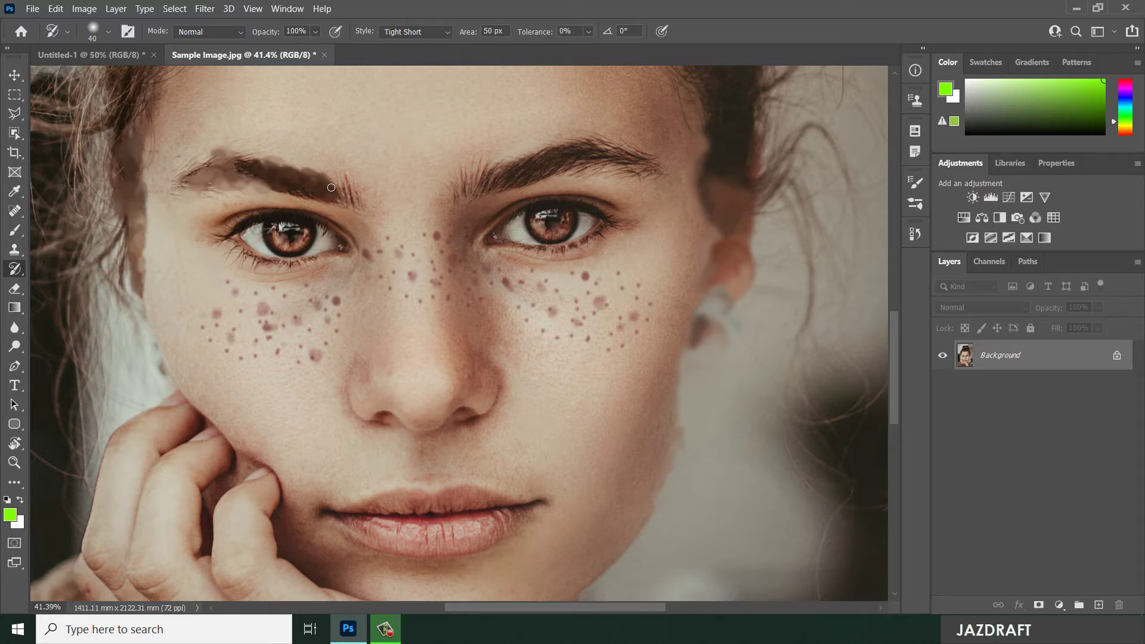
drag(480, 200, 663, 166)
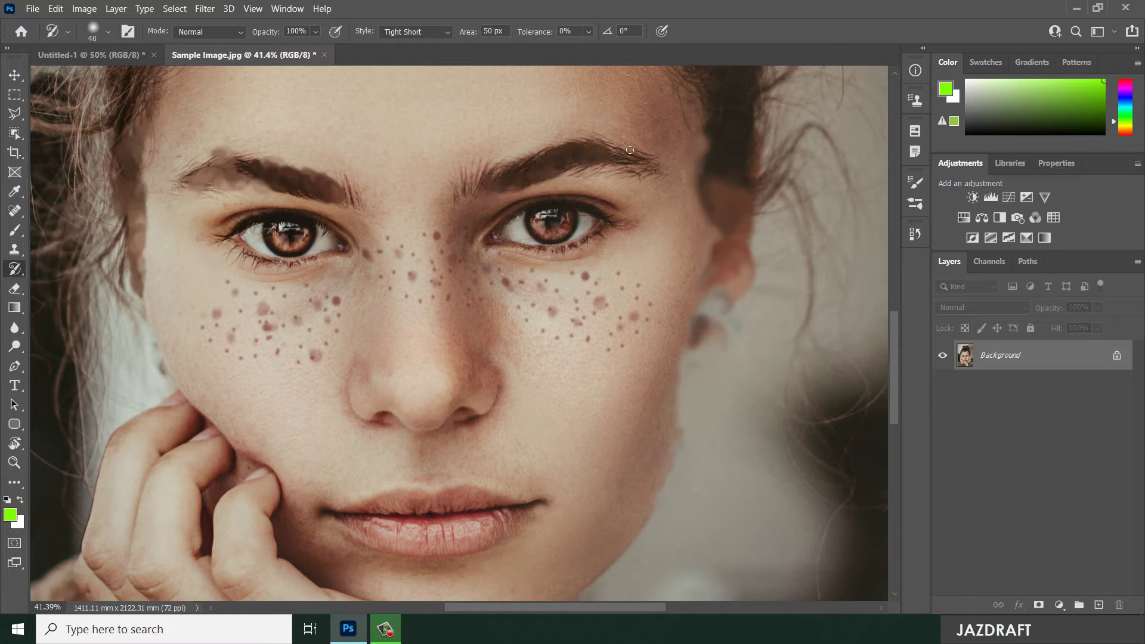
drag(553, 152, 478, 173)
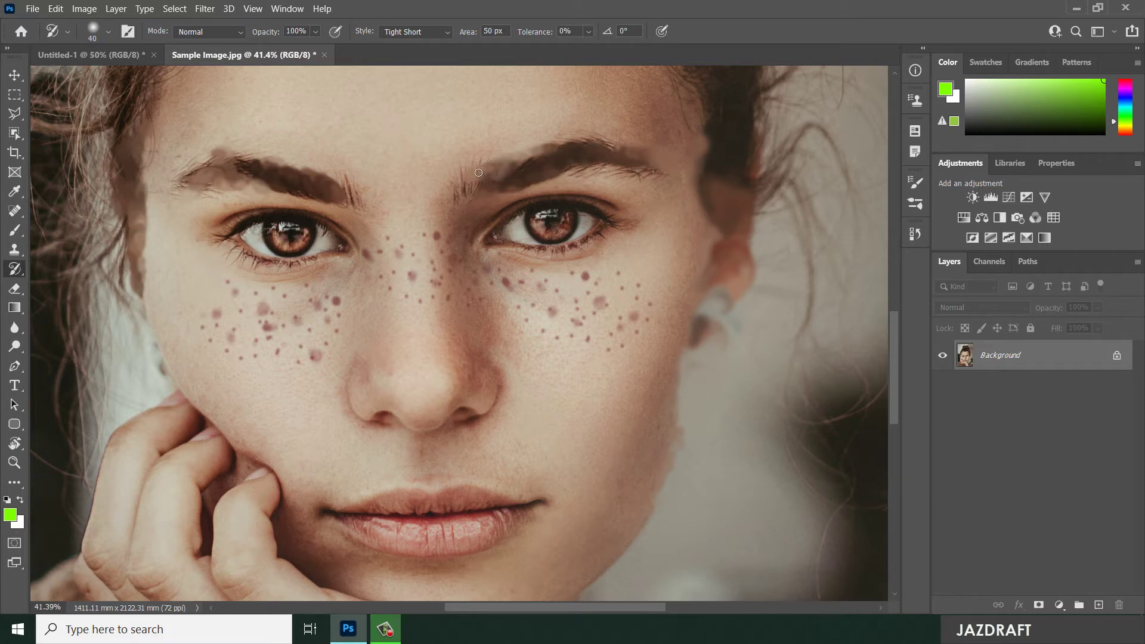
mouse_move(618, 170)
mouse_down()
mouse_move(654, 166)
mouse_move(583, 161)
mouse_up()
Step: Smear both eyes, the area under the nose, and the lips into painted strokes
right_click(15, 269)
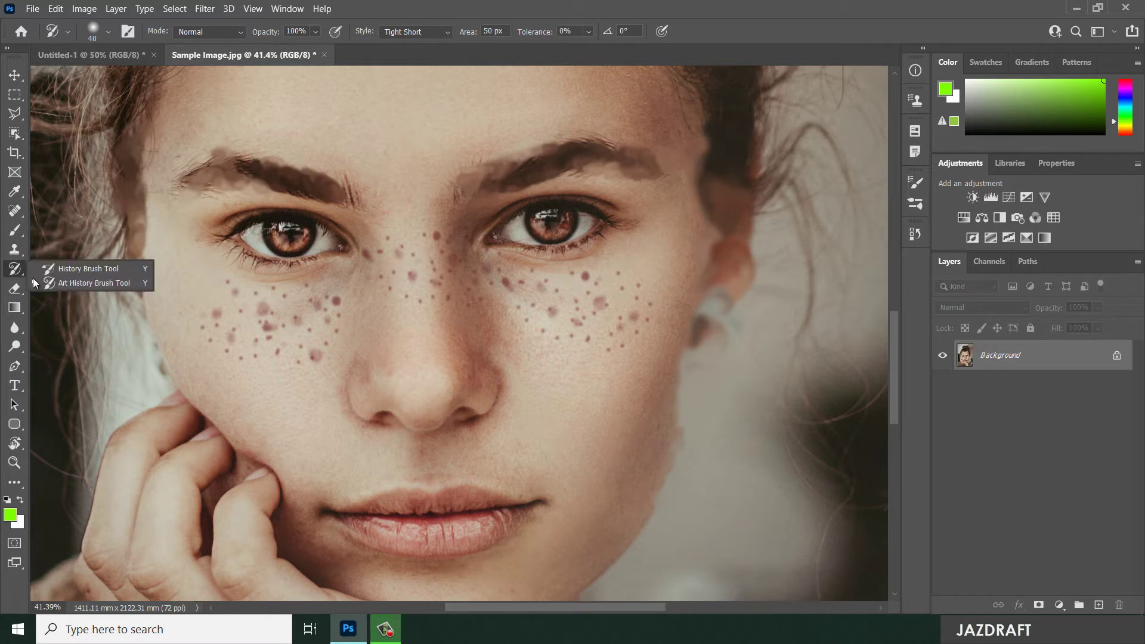
mouse_move(613, 232)
mouse_down()
mouse_move(519, 245)
mouse_move(487, 234)
mouse_move(556, 204)
mouse_move(604, 206)
mouse_move(545, 219)
mouse_move(564, 229)
mouse_move(517, 232)
mouse_up()
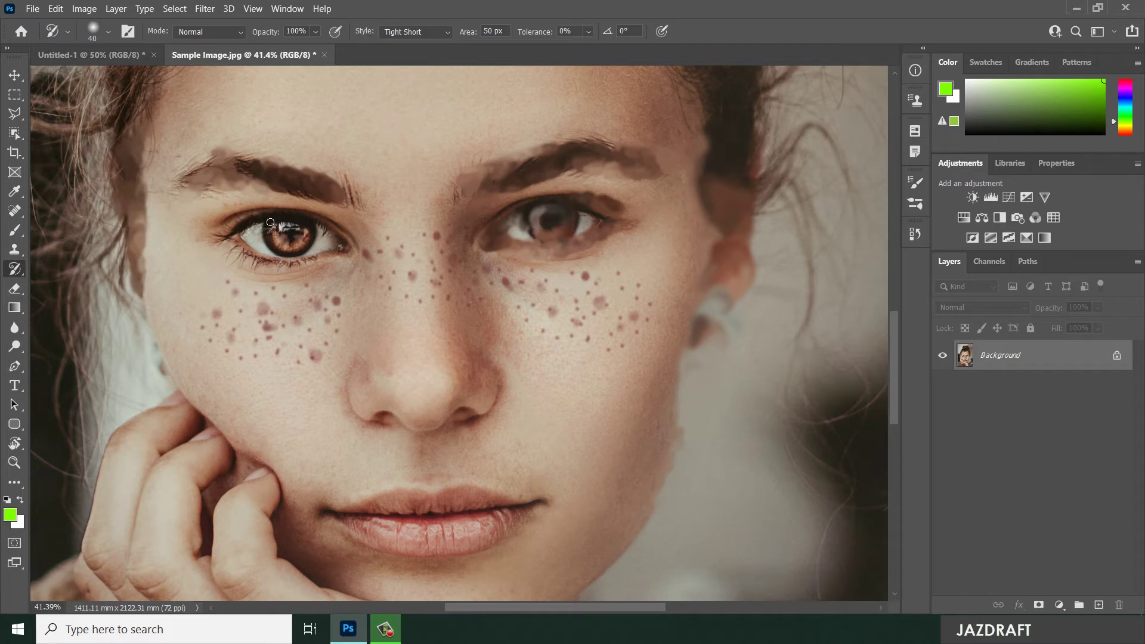
mouse_move(282, 240)
mouse_down()
mouse_move(315, 222)
mouse_move(241, 223)
mouse_move(224, 238)
mouse_move(260, 267)
mouse_move(358, 260)
mouse_move(327, 228)
mouse_up()
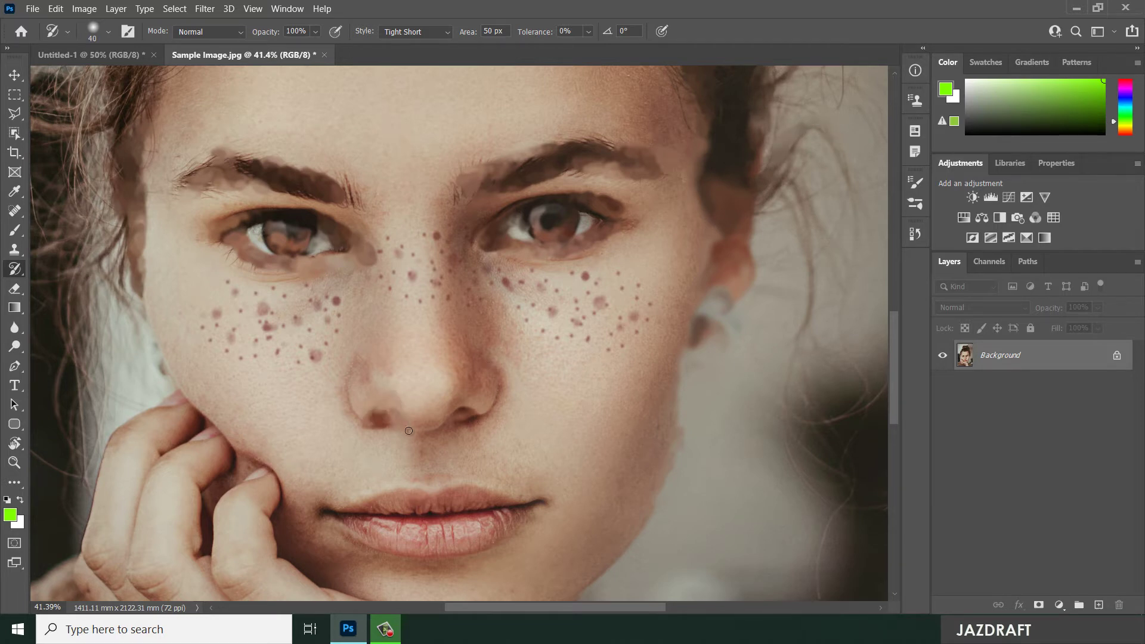
mouse_move(409, 431)
mouse_down()
mouse_move(465, 416)
mouse_move(500, 388)
mouse_up()
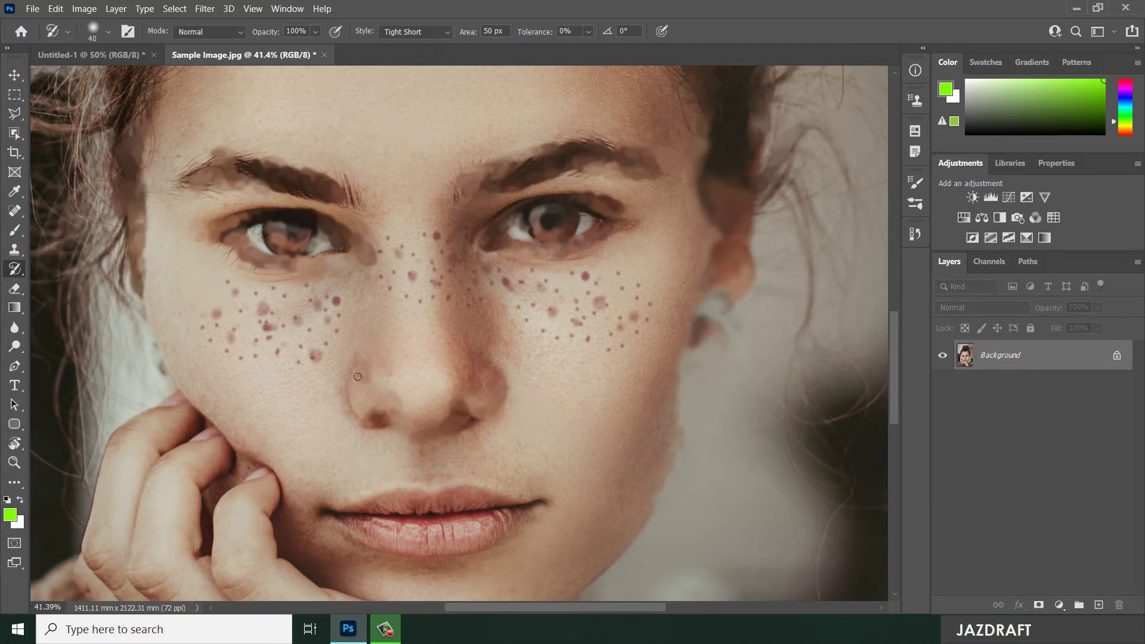
drag(353, 511, 410, 495)
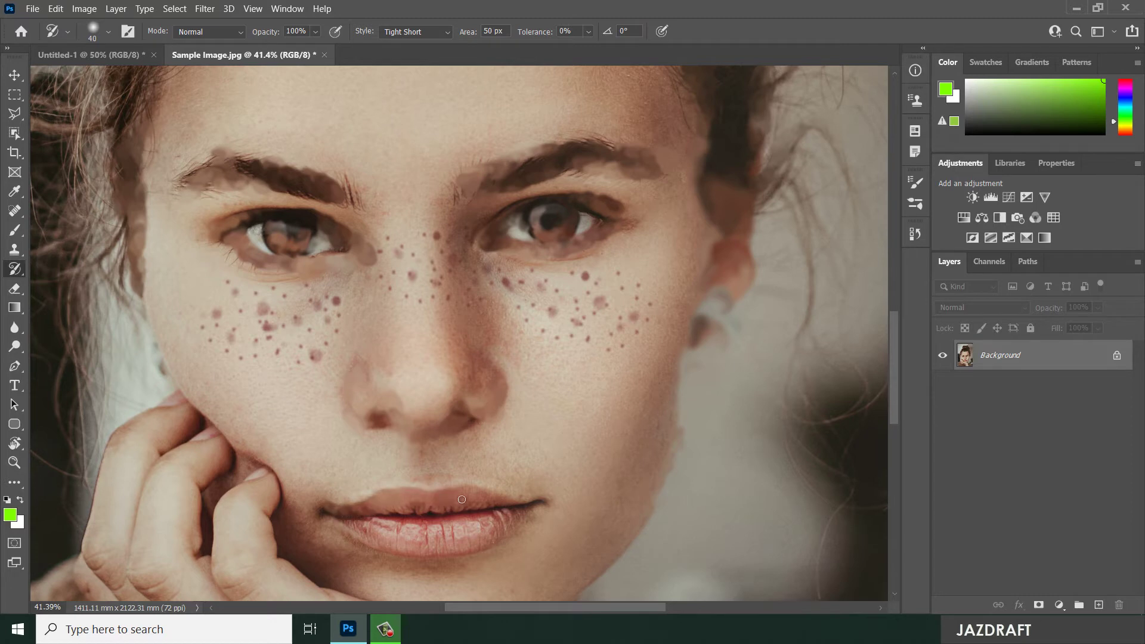
mouse_move(513, 501)
mouse_down()
mouse_move(402, 537)
mouse_move(483, 539)
mouse_move(515, 517)
mouse_move(421, 527)
mouse_up()
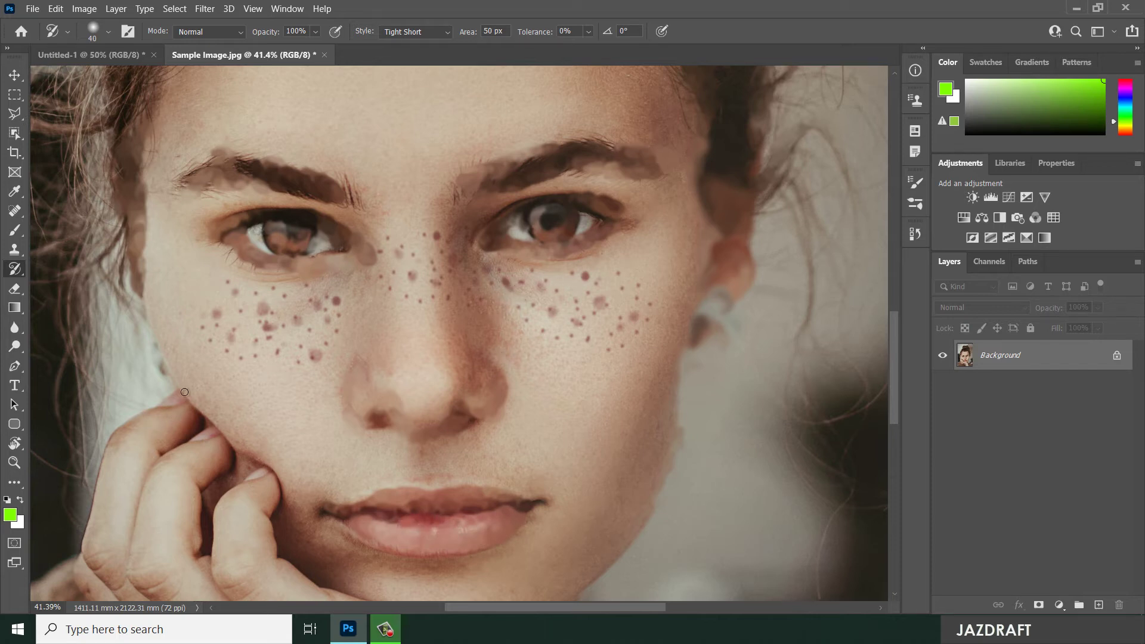
Step: Smudge the fingers against the cheek, the jaw shadow, and the hand's left edge
mouse_move(184, 392)
mouse_down()
mouse_move(217, 518)
mouse_move(268, 473)
mouse_move(275, 483)
mouse_up()
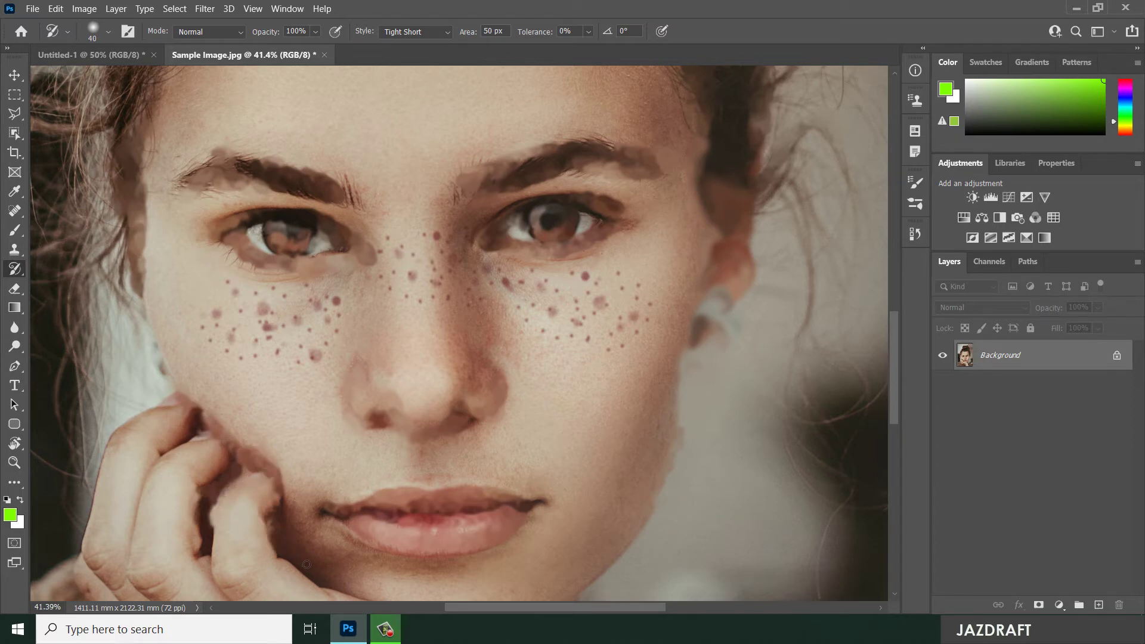
drag(307, 565, 347, 591)
mouse_move(102, 451)
mouse_down()
mouse_move(90, 548)
mouse_move(122, 596)
mouse_up()
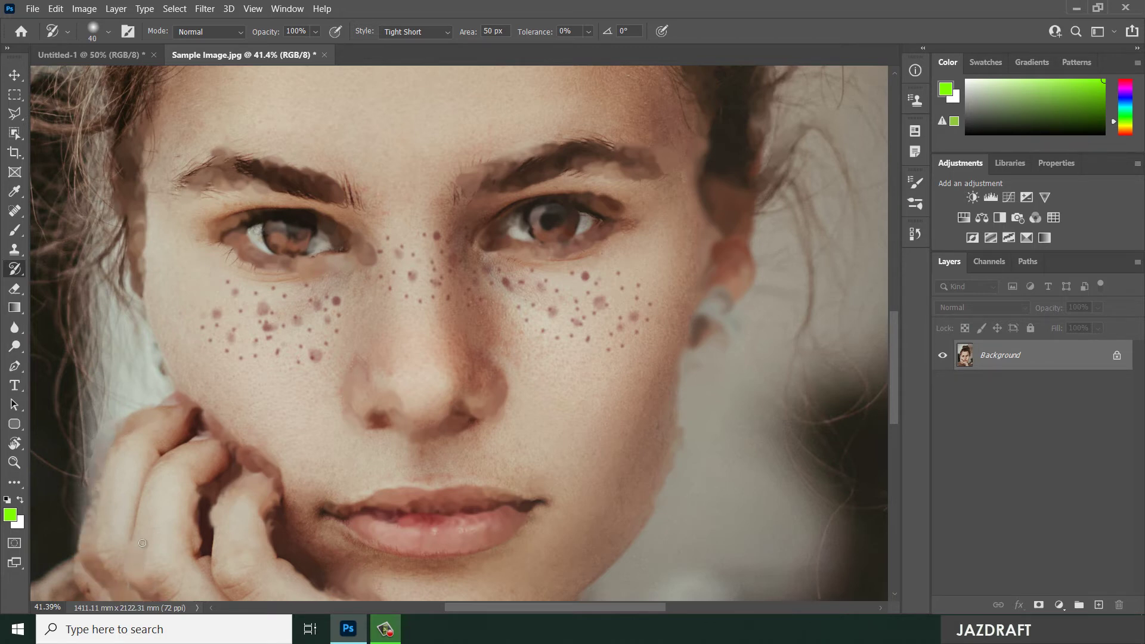
mouse_move(154, 466)
mouse_down()
mouse_move(192, 443)
mouse_move(201, 507)
mouse_up()
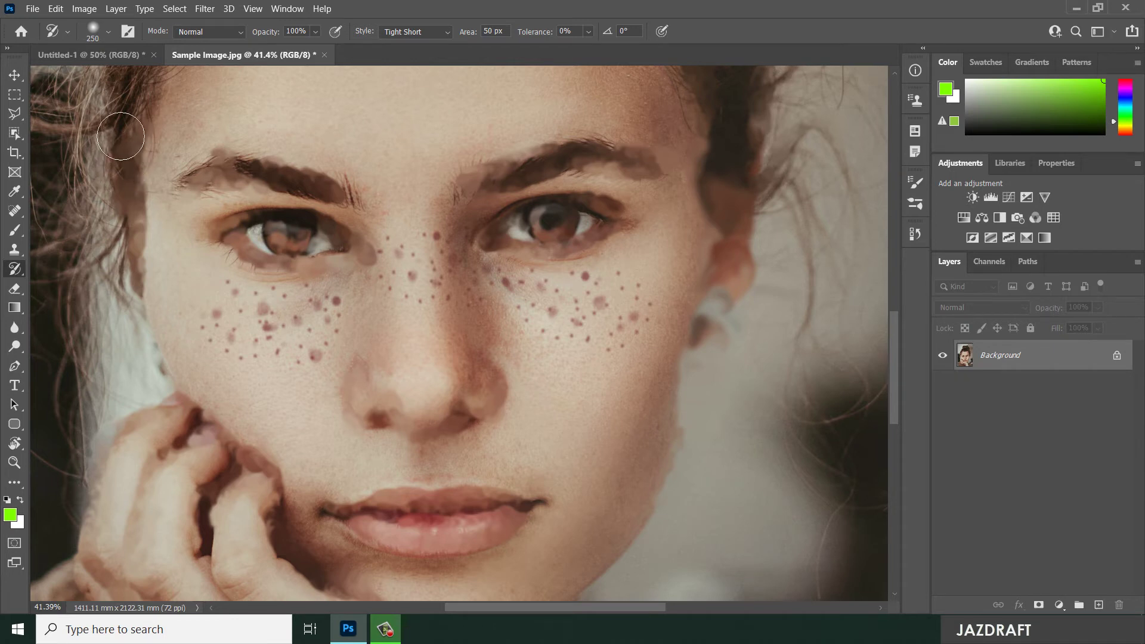
Step: Enlarge the brush to 250 px and smear both hair edges, undoing the hand stroke
key(bracketright)
key(bracketright)
key(bracketright)
mouse_move(86, 131)
mouse_down()
mouse_move(64, 128)
mouse_move(64, 302)
mouse_move(41, 366)
mouse_move(82, 374)
mouse_move(94, 510)
mouse_up()
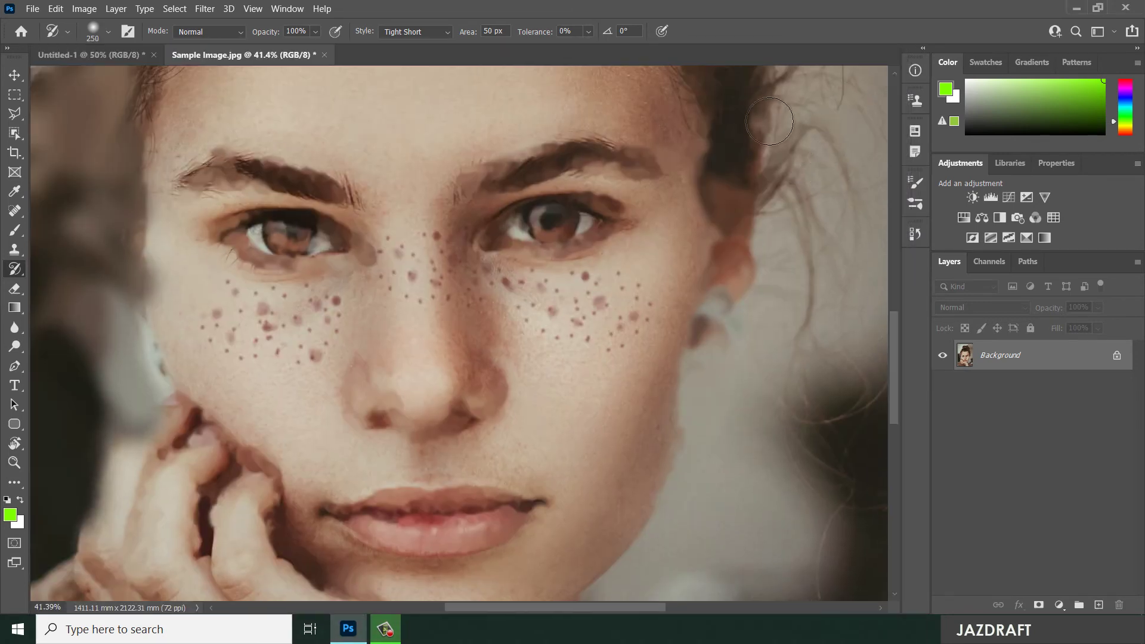
mouse_move(829, 167)
mouse_down()
mouse_move(793, 166)
mouse_move(828, 341)
mouse_move(783, 561)
mouse_up()
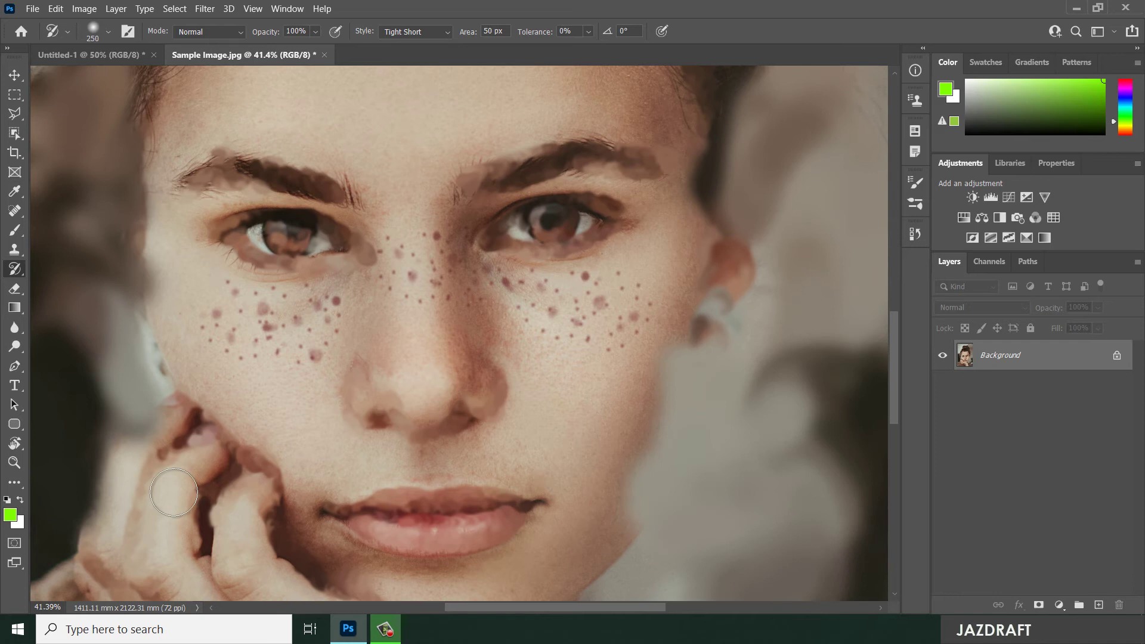
mouse_move(301, 542)
mouse_down()
mouse_move(307, 582)
mouse_move(205, 510)
mouse_move(220, 491)
mouse_up()
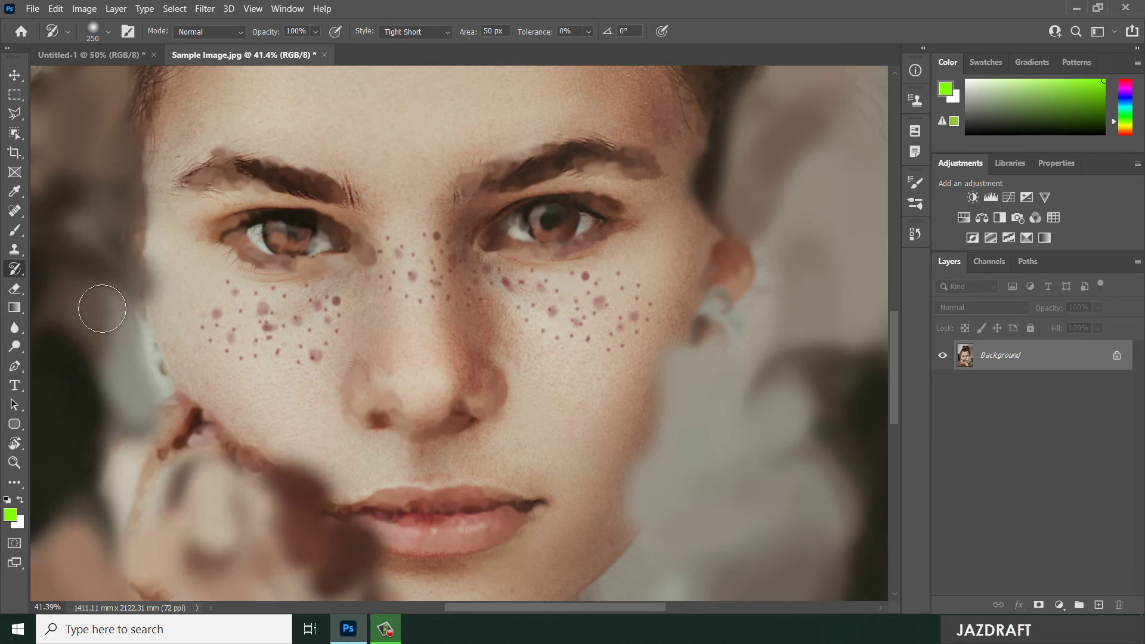
key(ctrl+z)
key(ctrl+z)
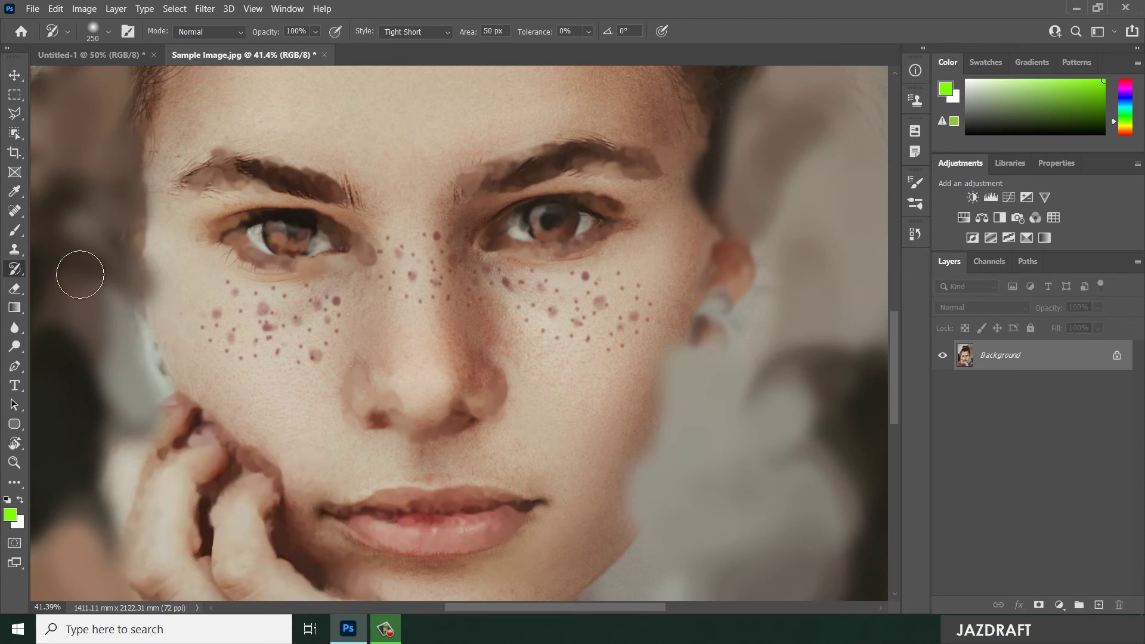
right_click(14, 270)
Step: At 125 px, smear the freckles on both cheeks and blotch the eyebrows and forehead
click(88, 269)
key(bracketleft)
drag(614, 323, 507, 334)
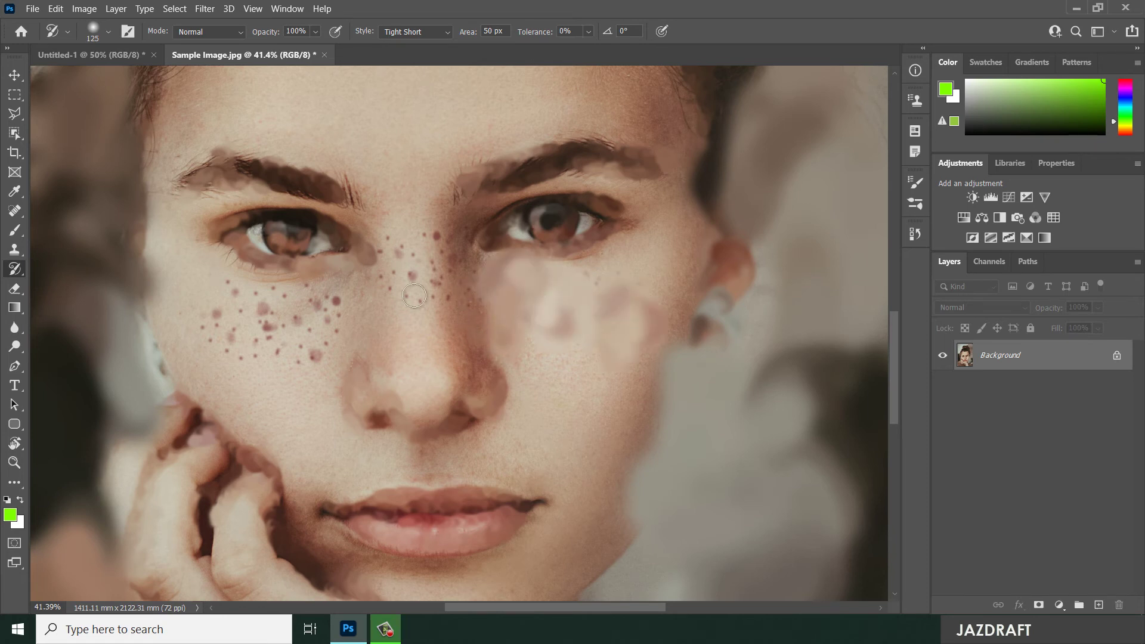
mouse_move(335, 287)
mouse_down()
mouse_move(302, 328)
mouse_move(301, 350)
mouse_move(331, 359)
mouse_up()
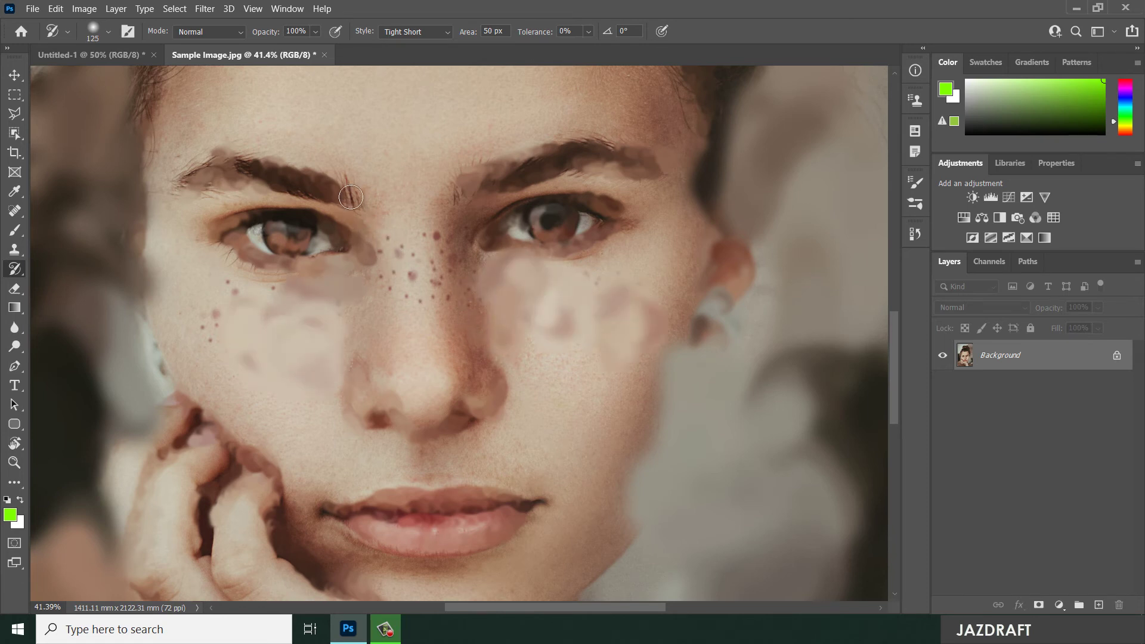
mouse_move(355, 214)
mouse_down()
mouse_move(206, 178)
mouse_move(170, 184)
mouse_up()
mouse_move(564, 189)
mouse_down()
mouse_move(451, 175)
mouse_move(573, 139)
mouse_move(663, 148)
mouse_move(683, 65)
mouse_move(737, 186)
mouse_up()
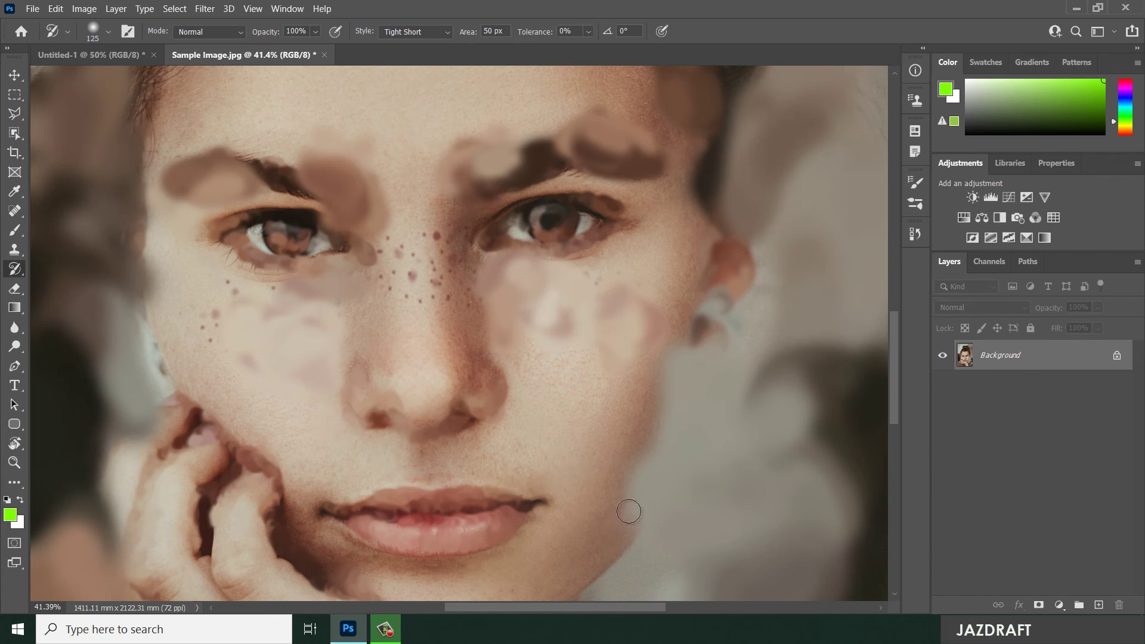
right_click(20, 272)
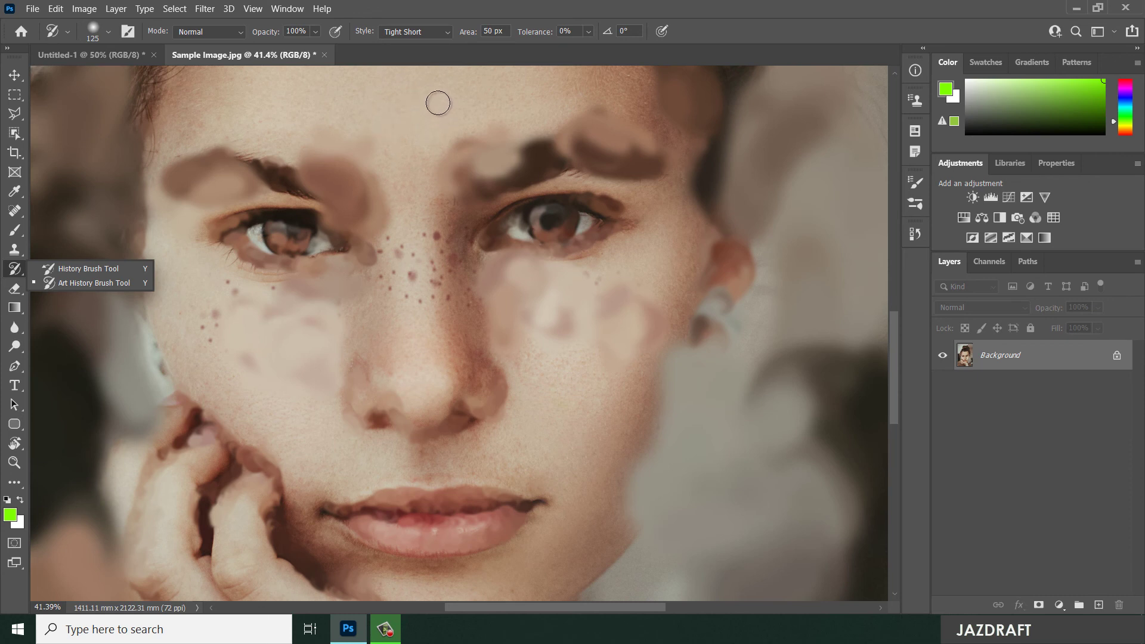
Step: Soften both hairline corners, then paint the nose-bridge freckles, right eyebrow and nose tip
click(318, 114)
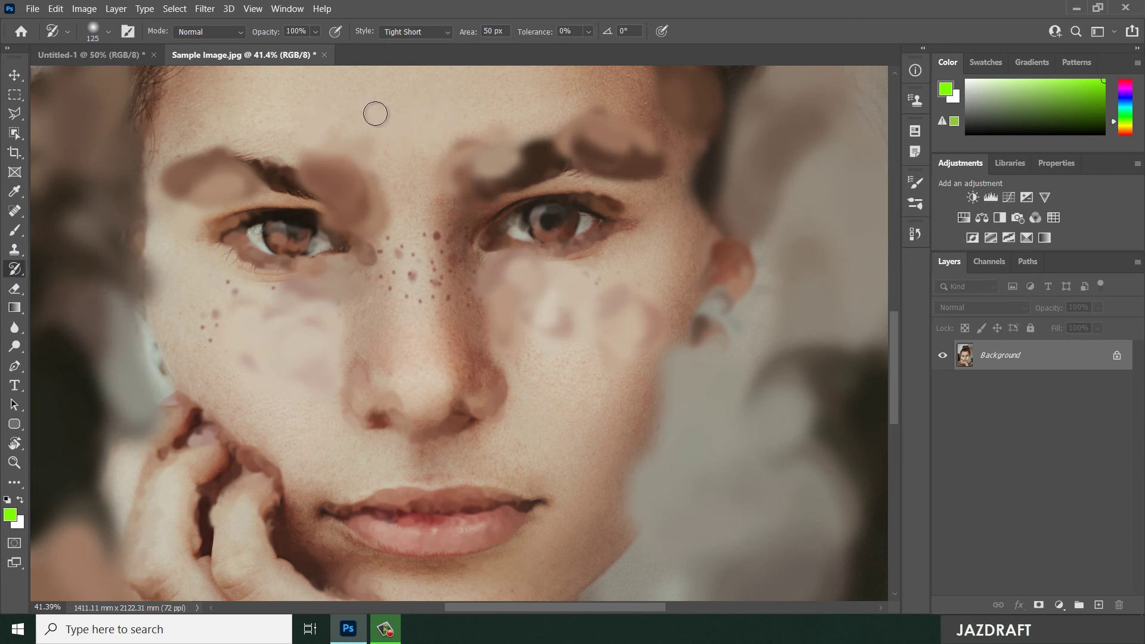
drag(314, 104, 251, 114)
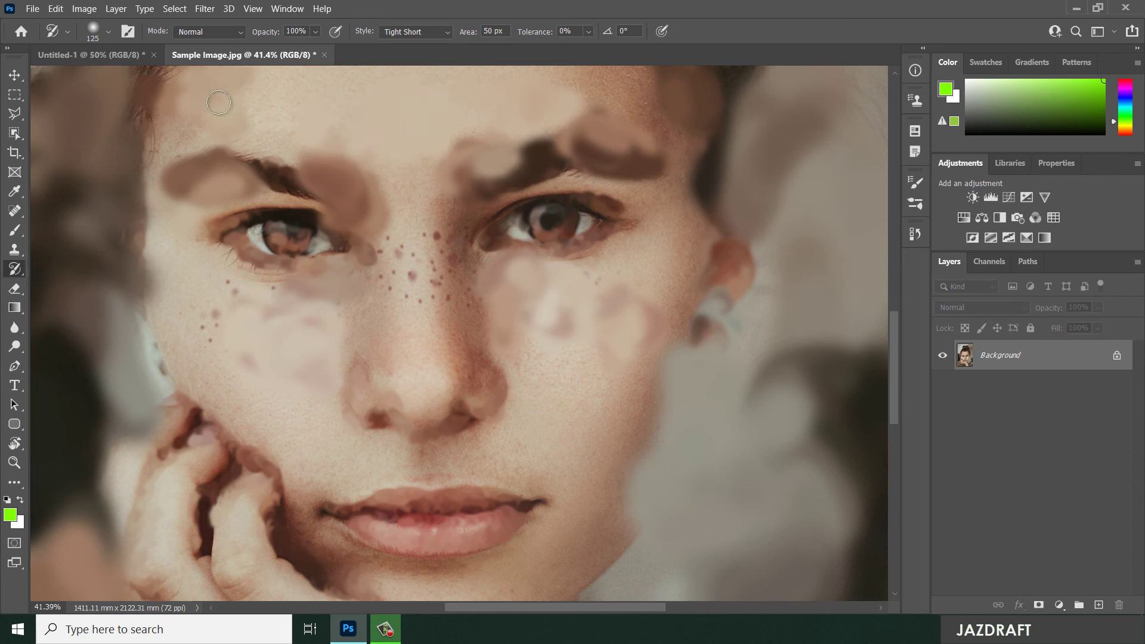
drag(621, 84, 648, 111)
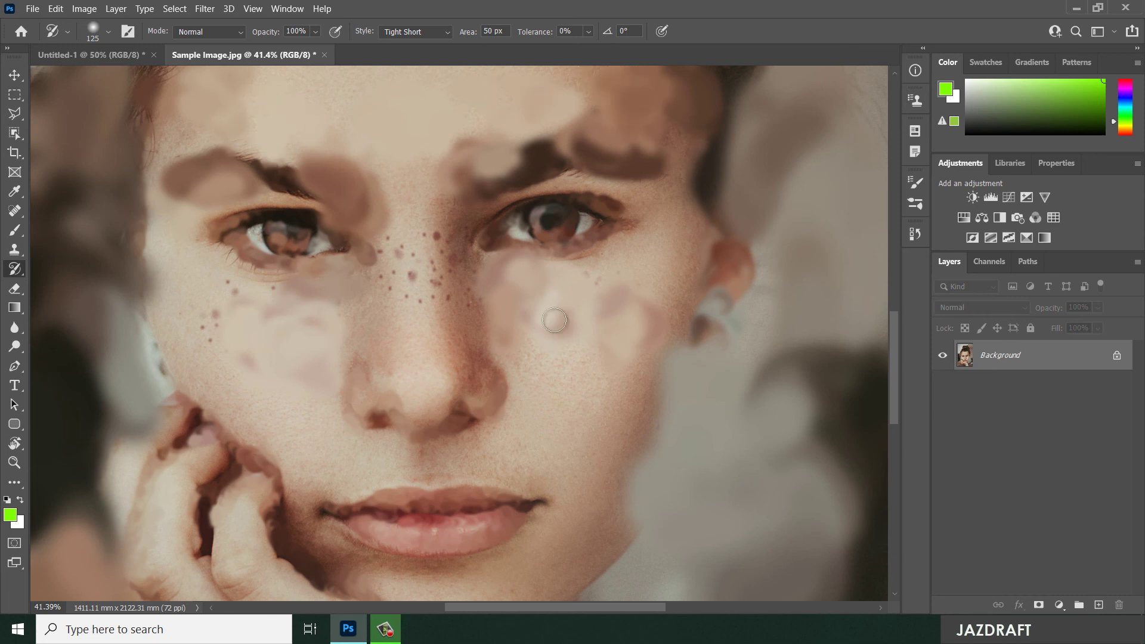
mouse_move(411, 287)
mouse_down()
mouse_move(414, 300)
mouse_move(431, 269)
mouse_move(455, 302)
mouse_up()
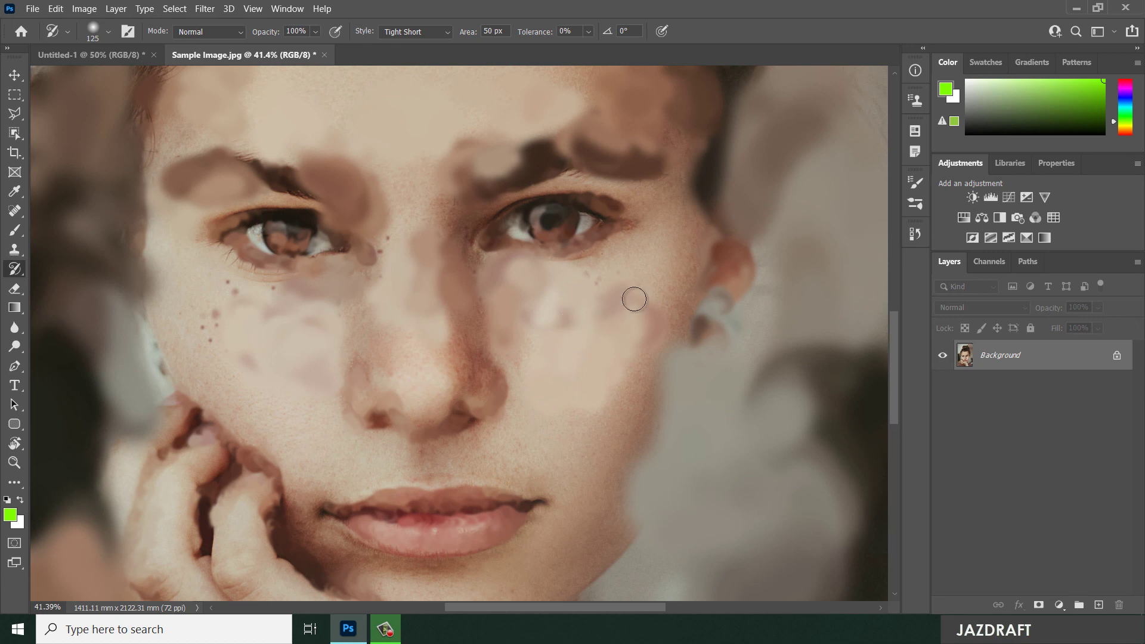
drag(595, 184, 585, 169)
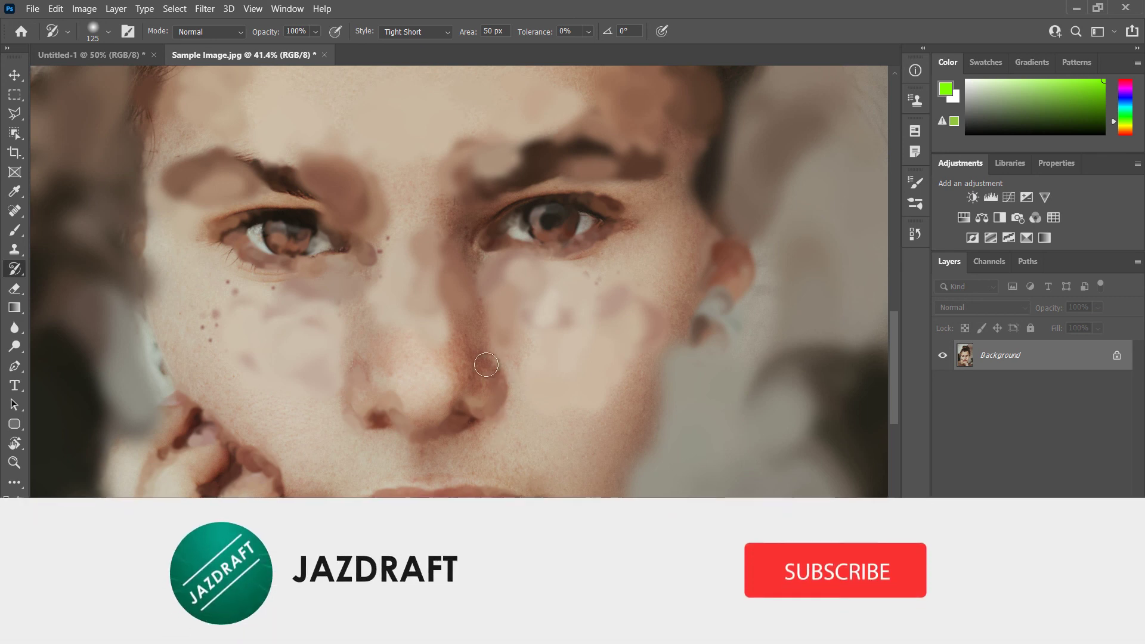
drag(474, 349, 451, 385)
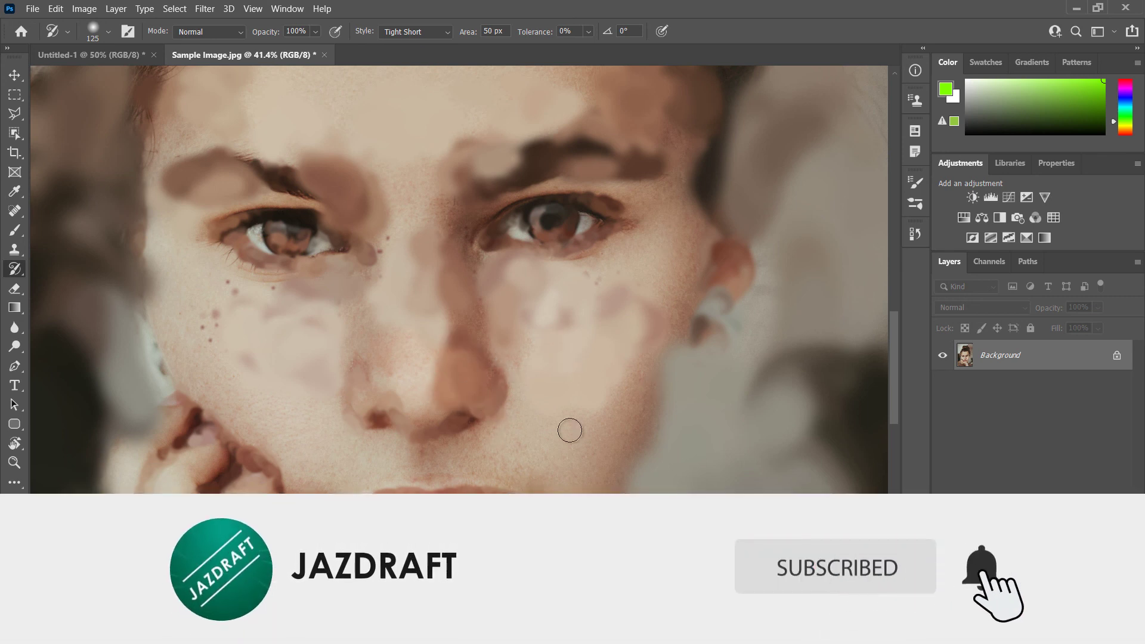